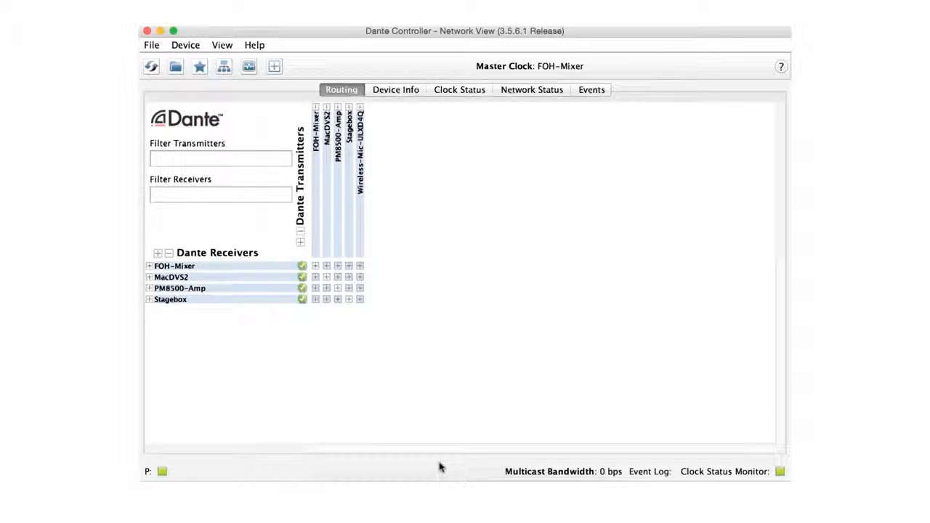
Step: Examine the routing between Stagebox and FOH-Mixer, plus the network's device info, clock status, network status and events
click(315, 266)
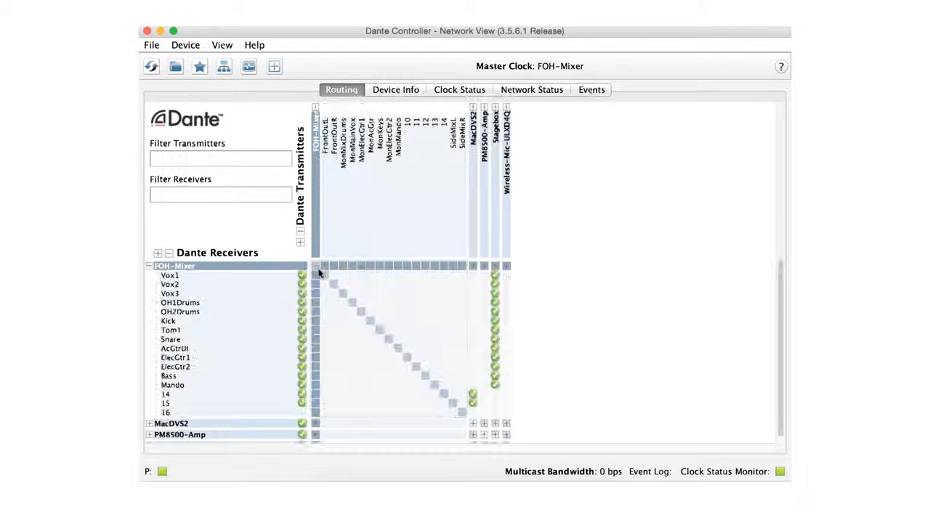
click(494, 267)
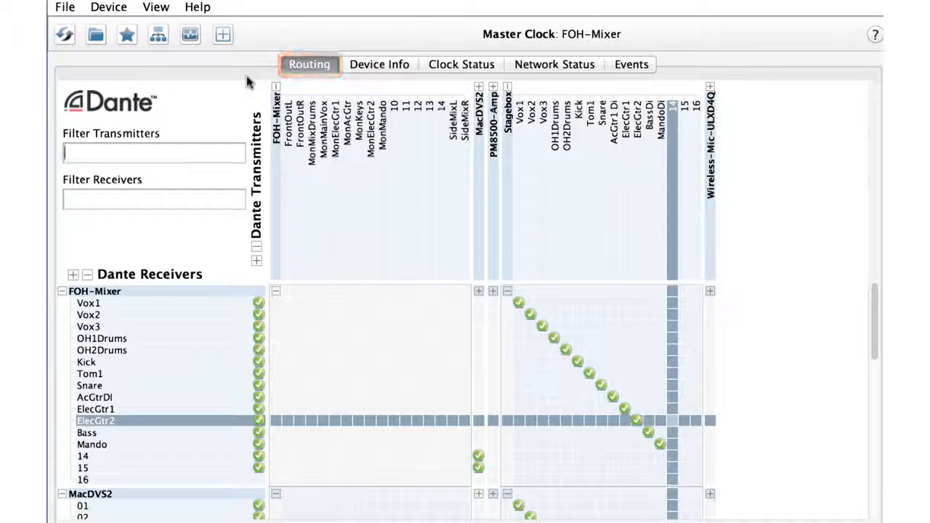
click(367, 64)
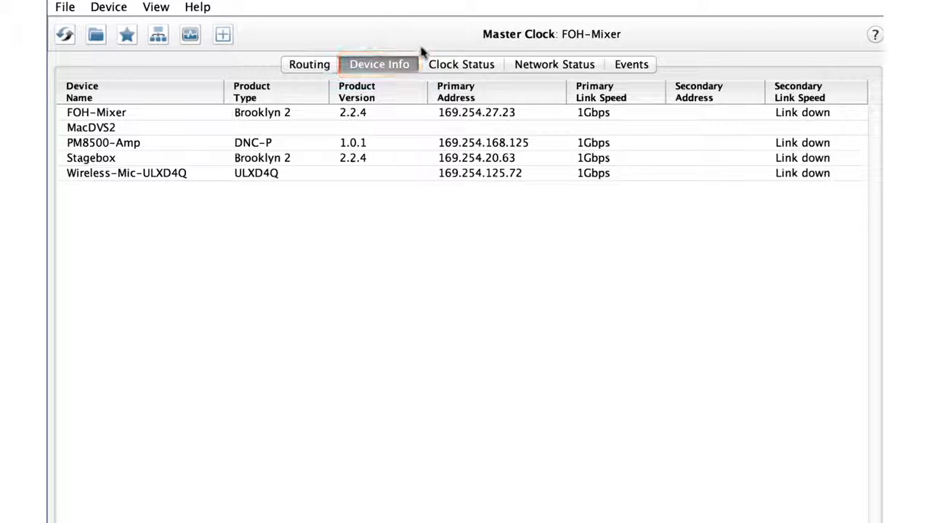
click(448, 64)
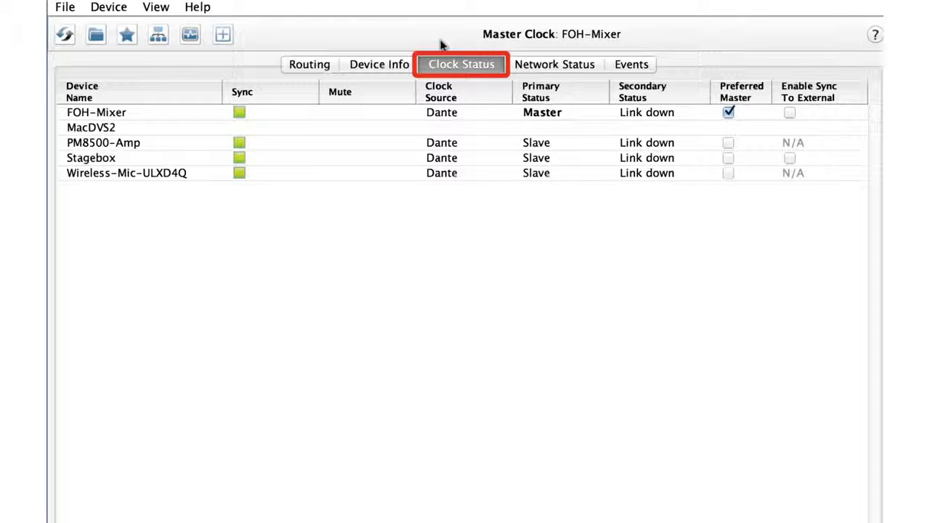
click(523, 64)
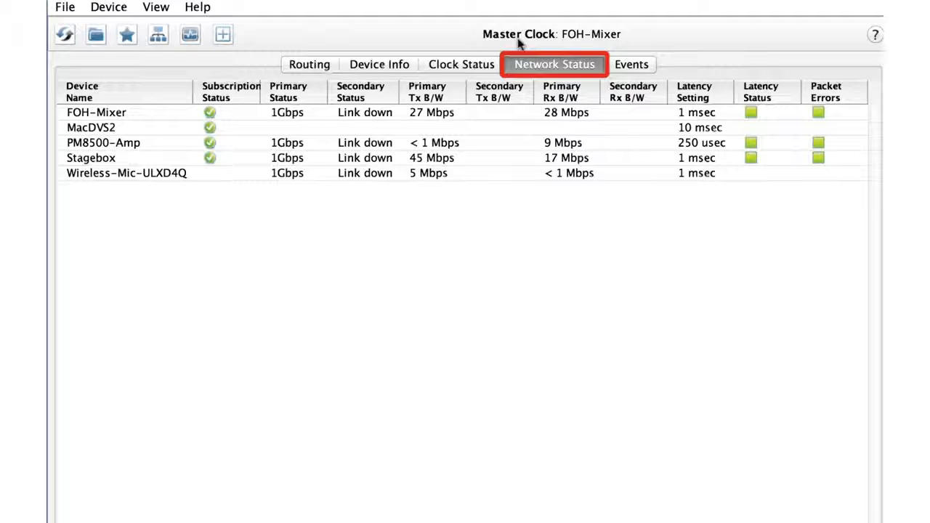
click(626, 65)
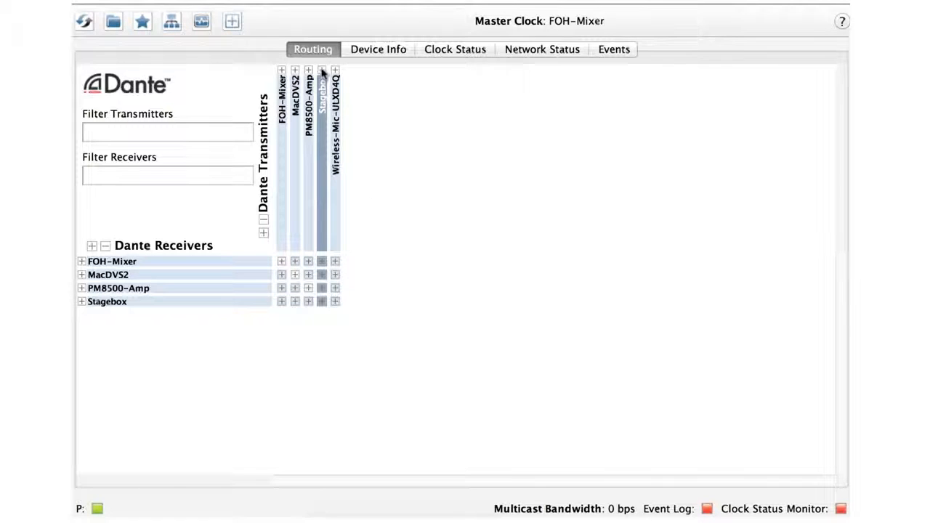
Step: Route Stagebox channels Vox1, Vox2, Vox3 and OH1Drums to the matching FOH-Mixer receive channels
click(322, 70)
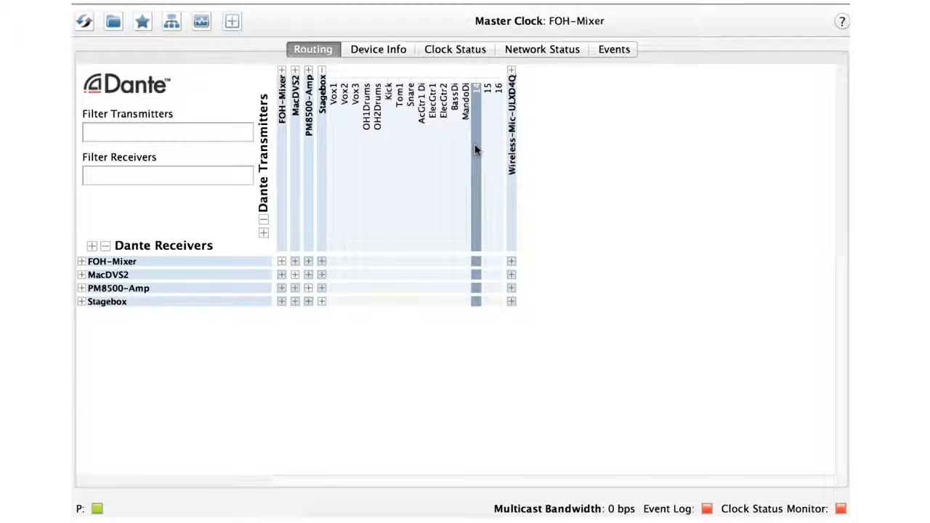
click(81, 262)
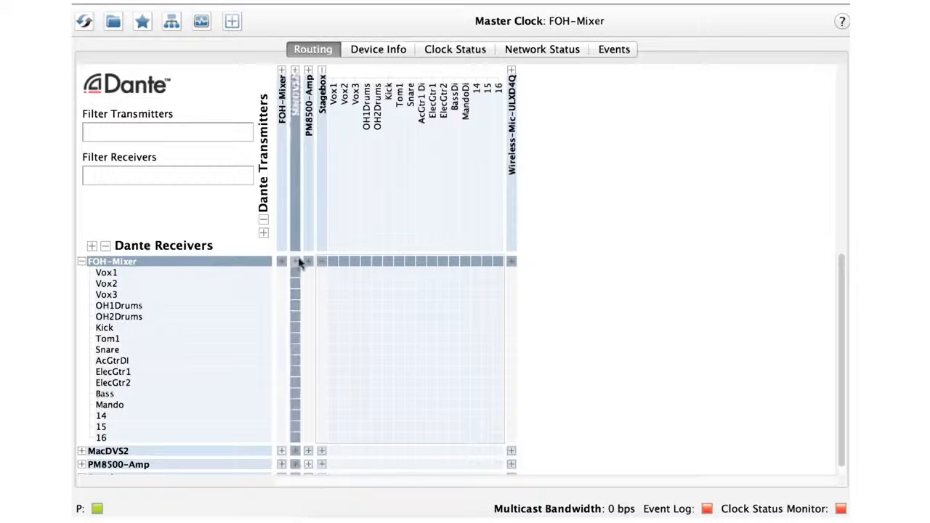
click(333, 273)
click(345, 285)
click(354, 295)
click(365, 305)
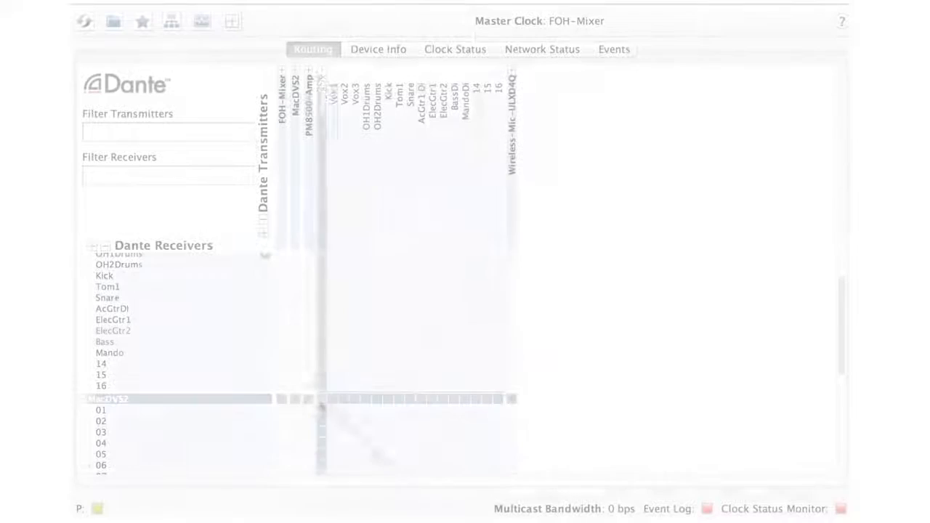
Step: Route Stagebox channels Vox1, Vox2, Vox3 and OH1Drums to MacDVS2 receive channels 01 to 04
click(332, 410)
click(343, 422)
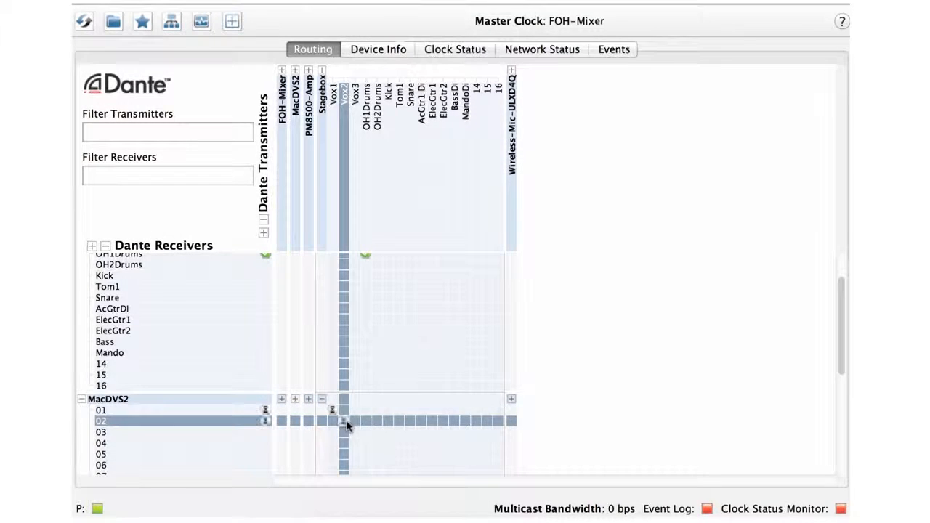
click(355, 433)
click(366, 443)
Step: Route Stagebox channels Vox1, Vox2, Vox3 and OH1Drums to LFMain, RFMain, LSMain and RSMain on PM8500-Amp
scroll(366, 444, down, 5)
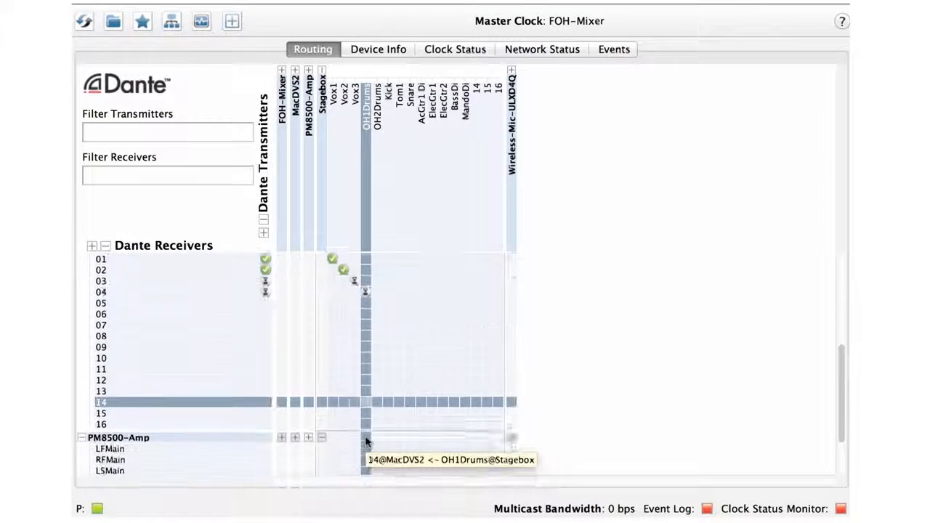
click(332, 429)
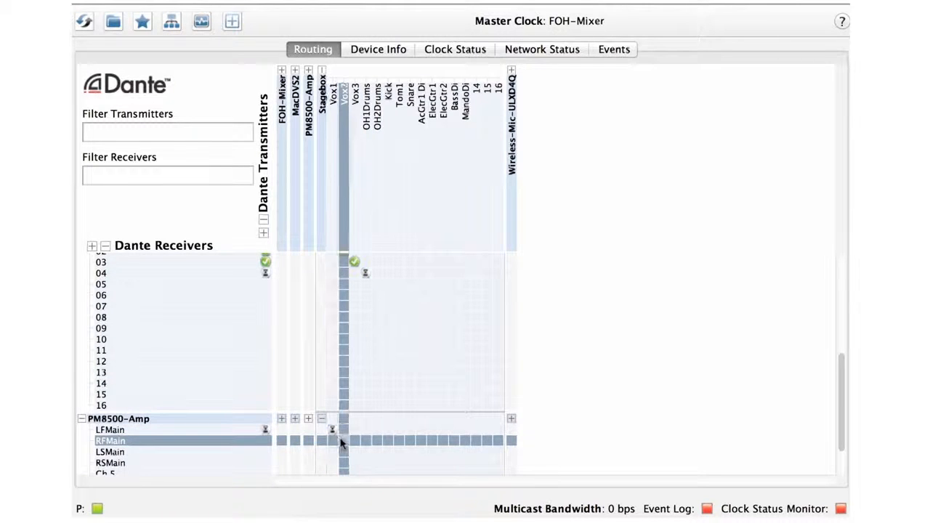
click(344, 440)
click(355, 451)
click(366, 463)
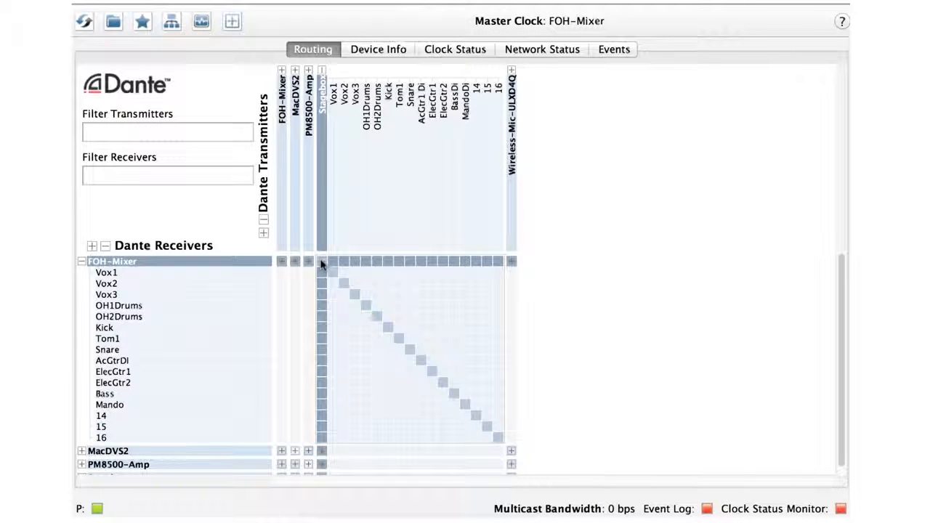
Step: Subscribe all 16 FOH-Mixer channels one-to-one to Stagebox, and remove the Vox1, Vox2 and Vox3 subscriptions
click(322, 263)
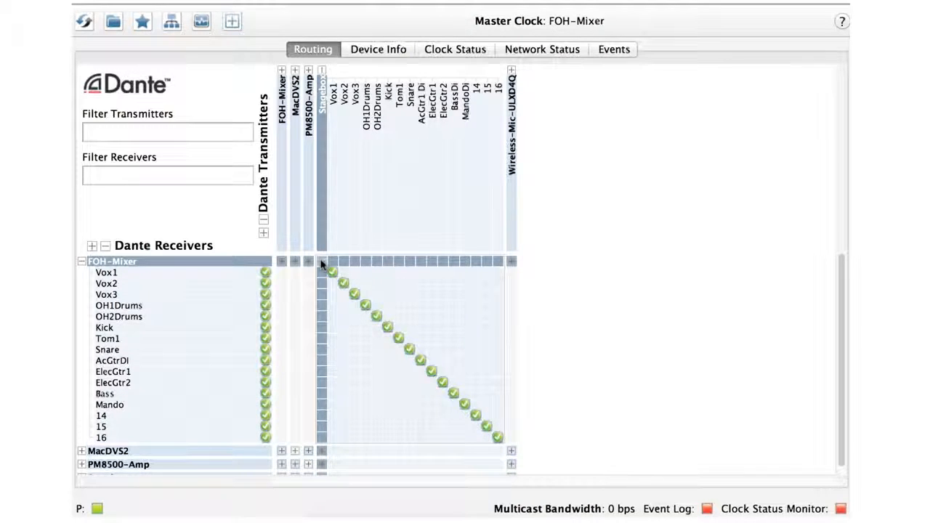
click(333, 272)
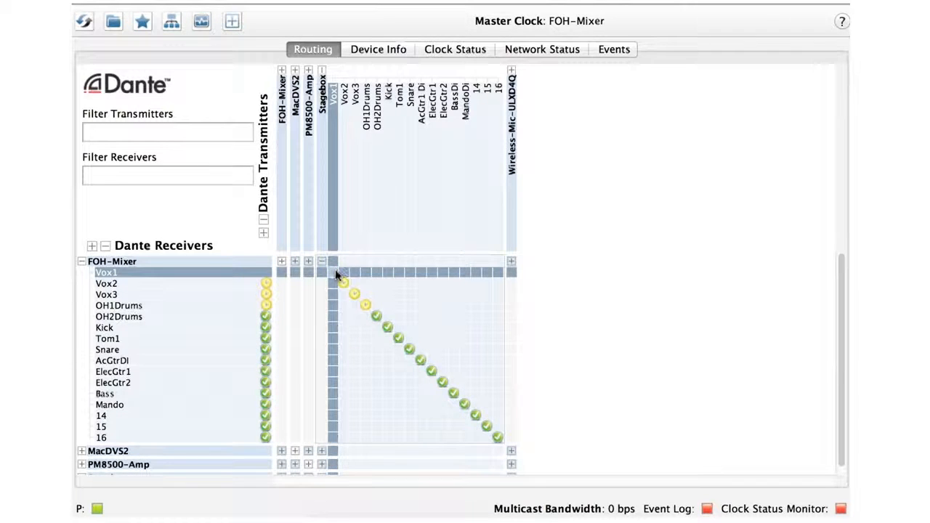
click(344, 284)
click(354, 295)
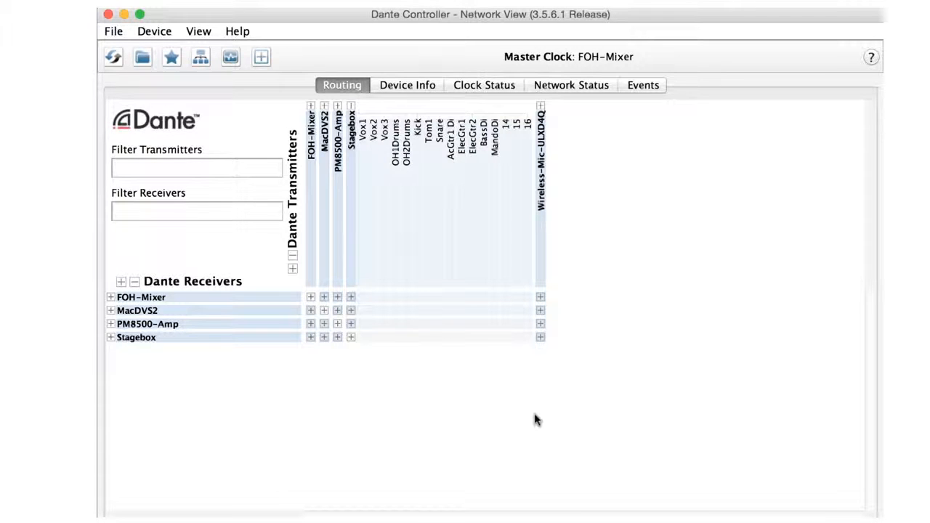
Step: Rename the Stagebox device as Snakebox in its device configuration and apply the change
double_click(349, 255)
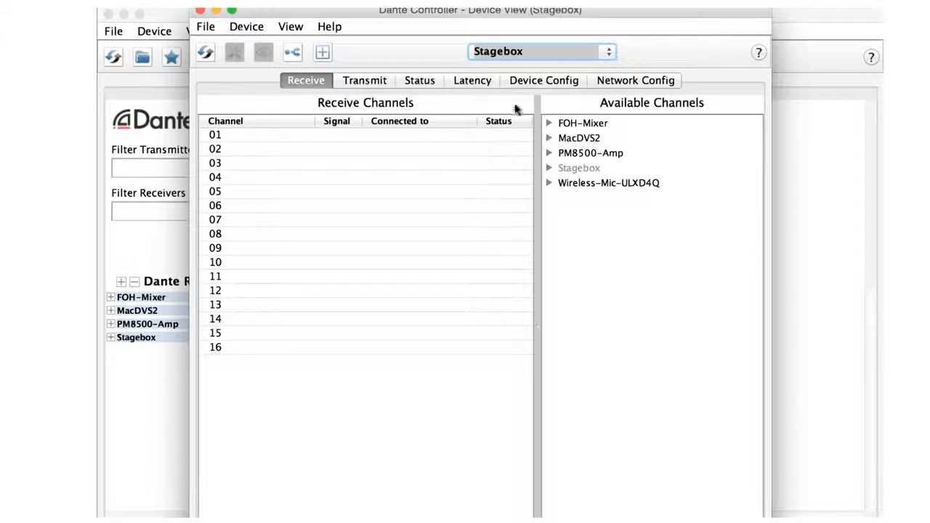
click(517, 82)
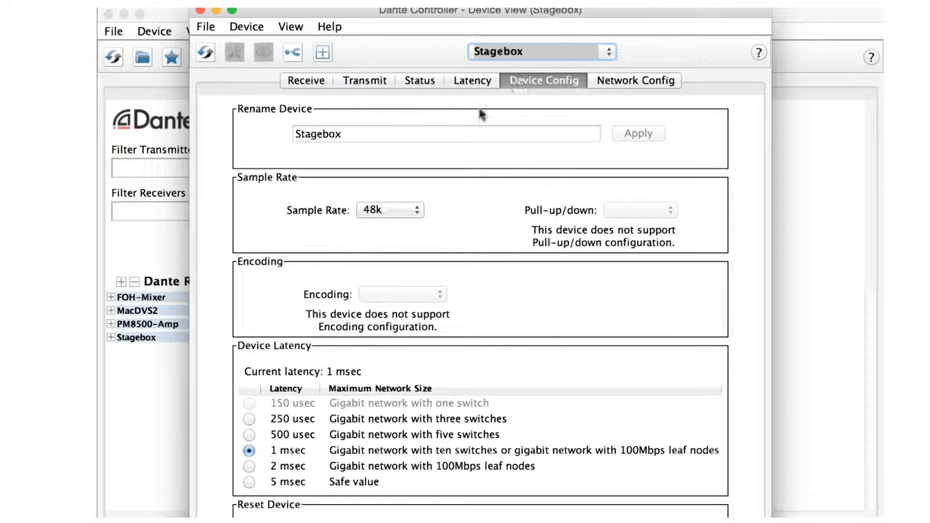
click(371, 137)
drag(372, 137, 284, 135)
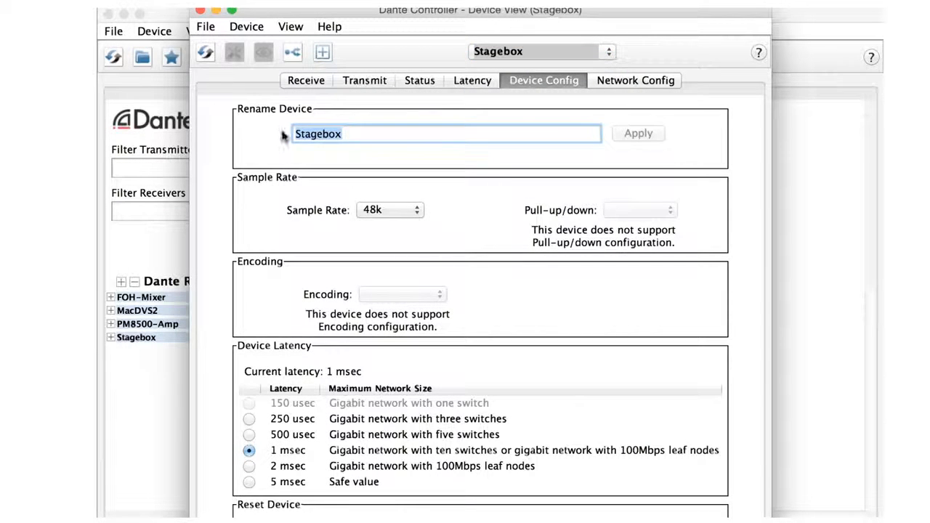
text(Snakebox)
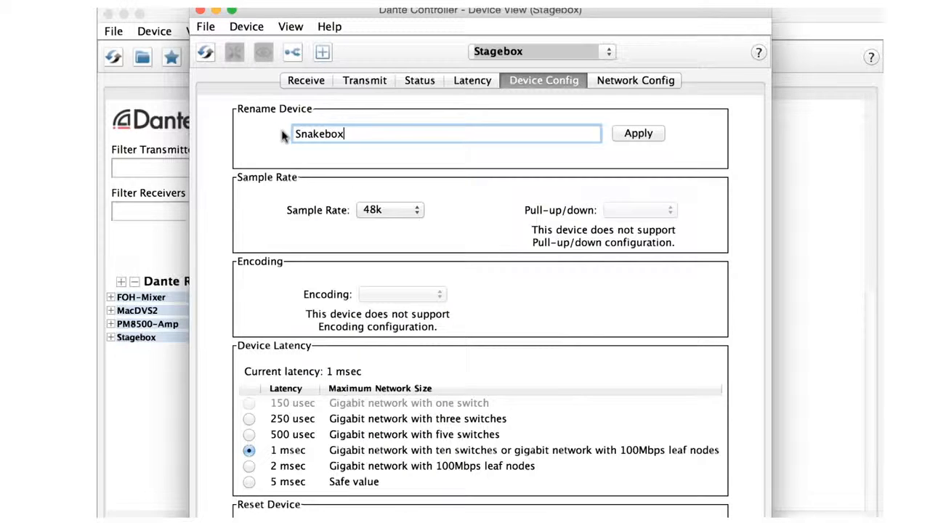
click(646, 141)
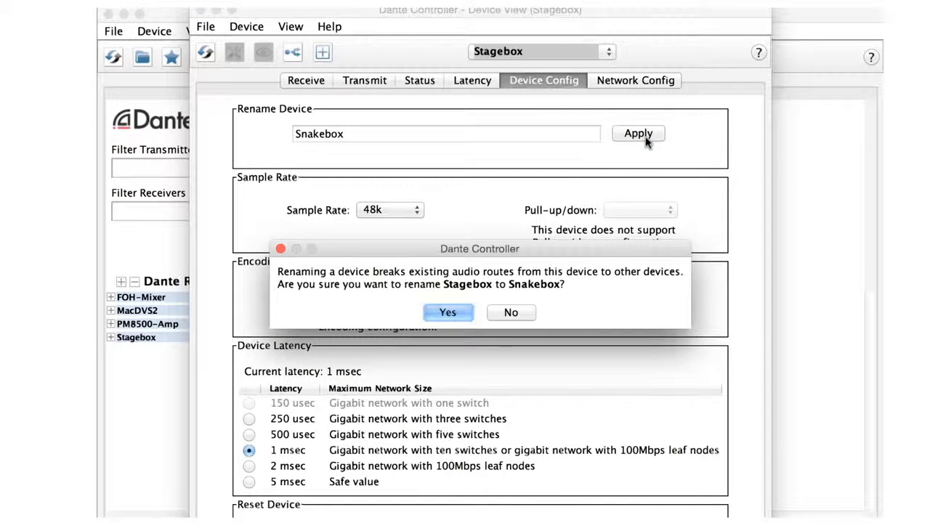
click(451, 312)
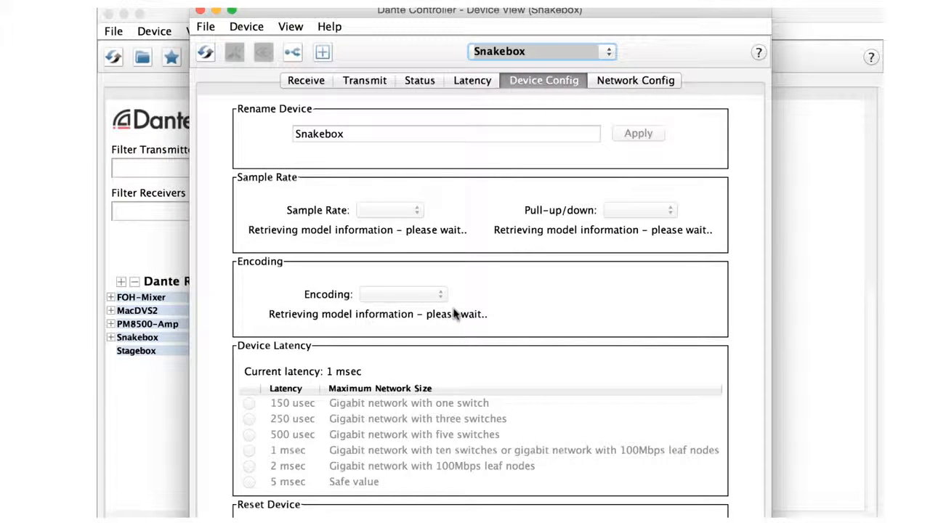
Step: Label Snakebox transmit channels 14, 15 and 16 as Tambourine1, Tambourine2 and Tambourine3, and expand Snakebox's transmitters in the routing grid
click(372, 82)
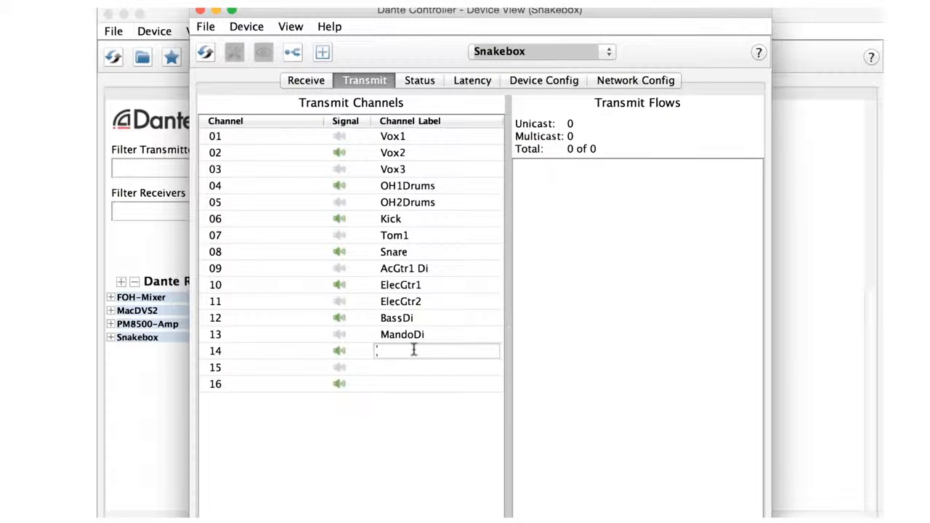
text(Tambourine)
click(413, 369)
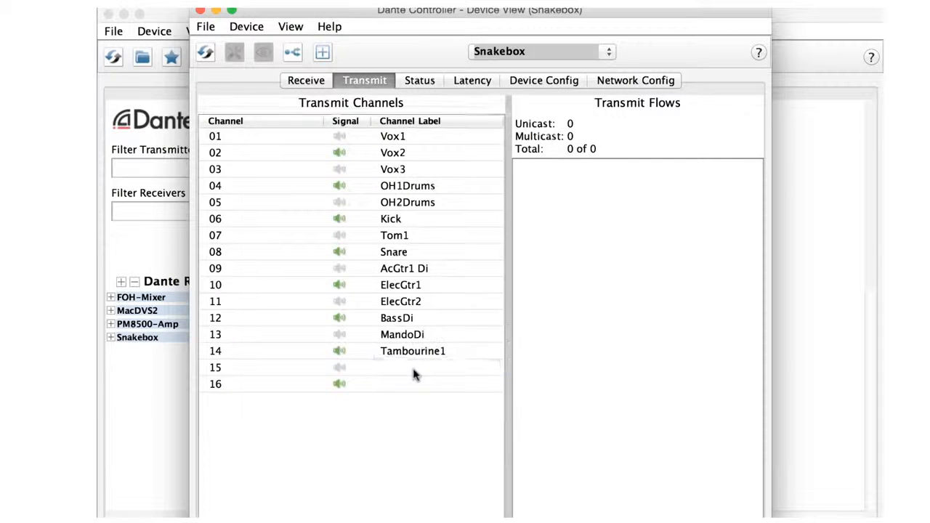
click(412, 368)
text(Tambourine)
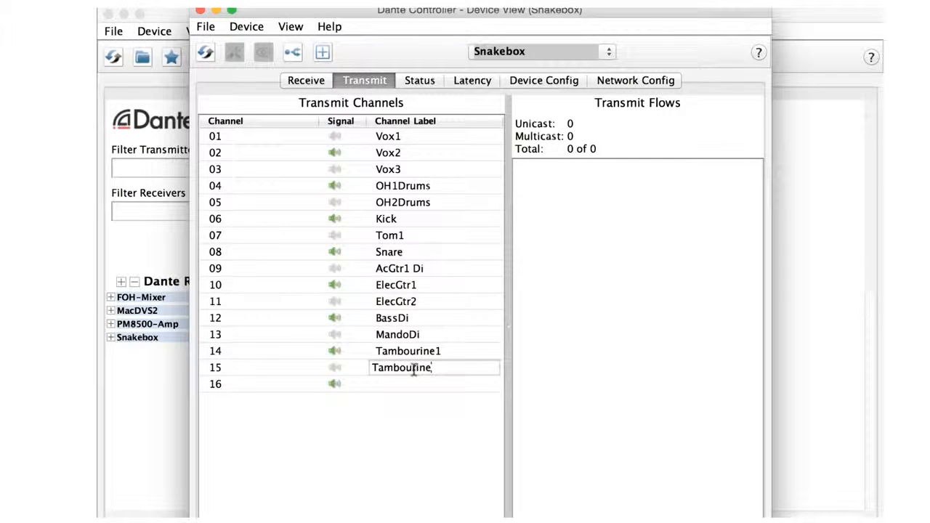
text(2)
click(414, 385)
click(414, 385)
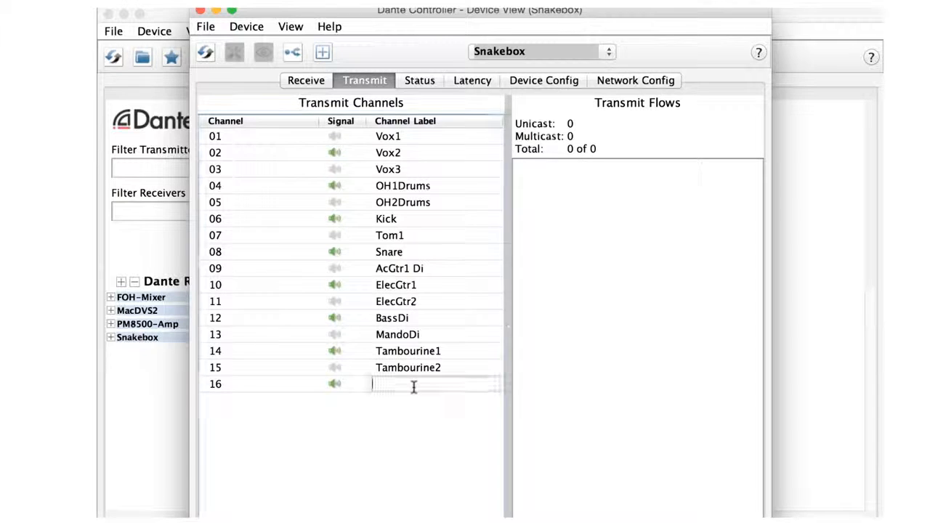
text(Tambourine)
text(3)
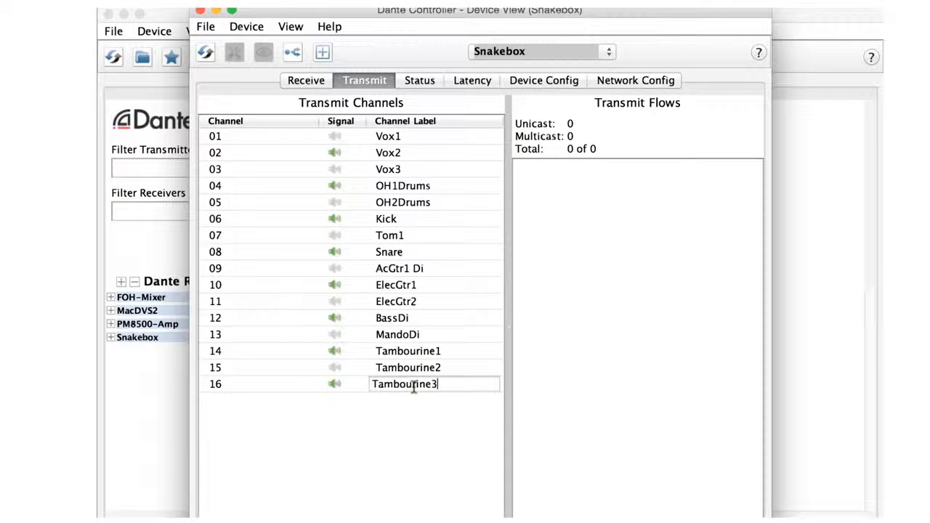
key(Return)
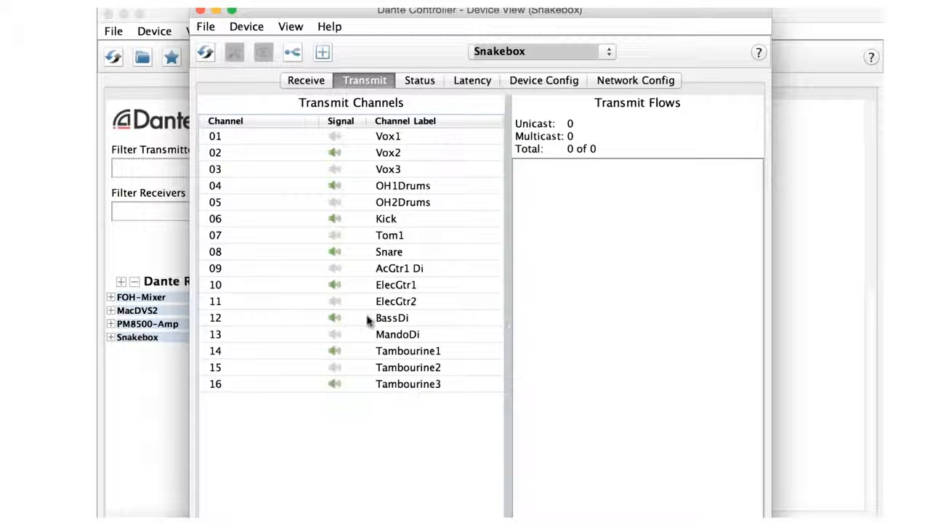
click(201, 13)
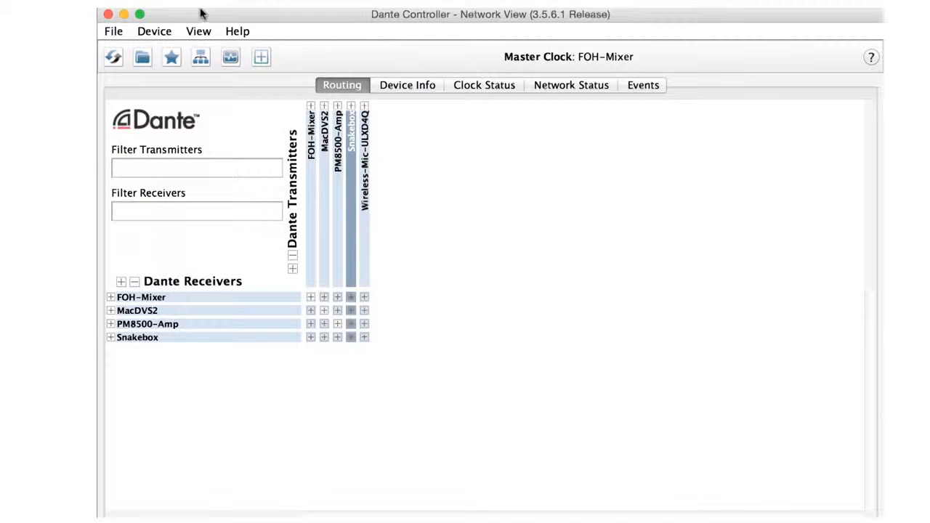
click(350, 106)
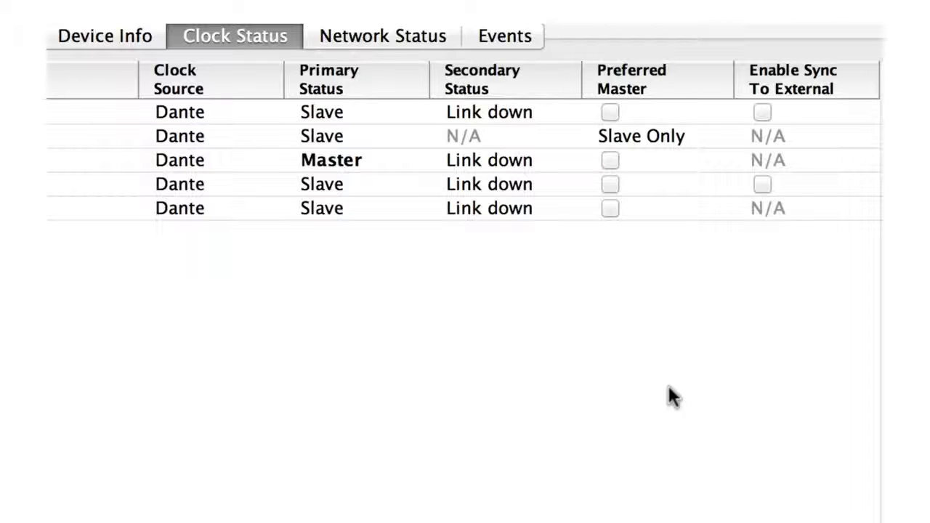
Step: Enable Preferred Master for FOH-Mixer in the network's clock status list
click(612, 112)
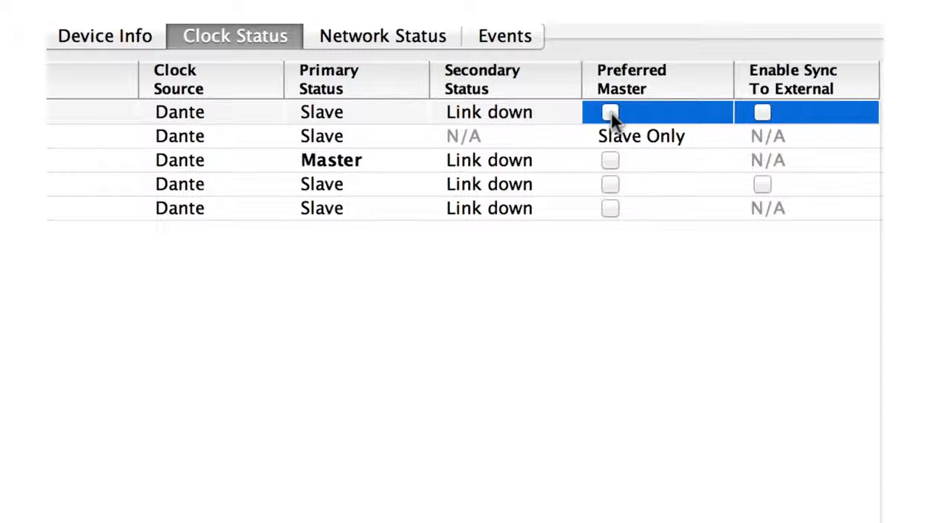
click(611, 113)
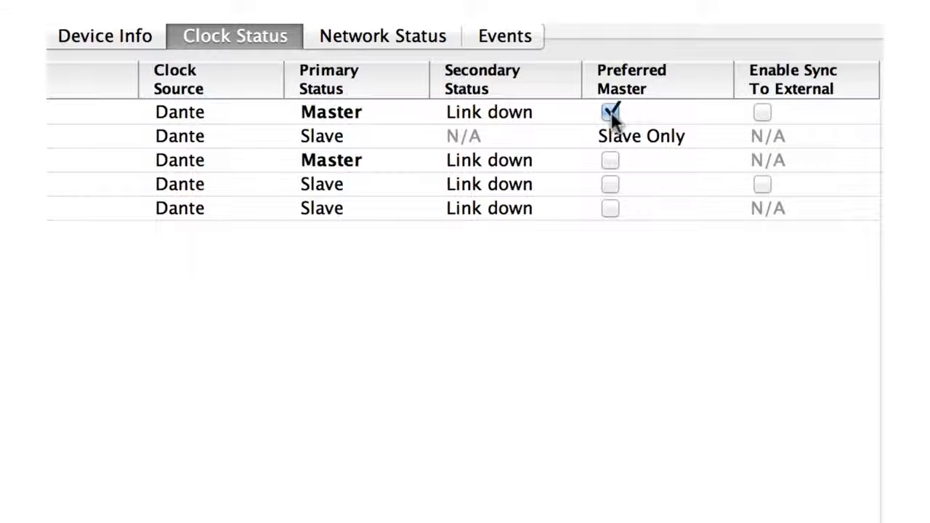